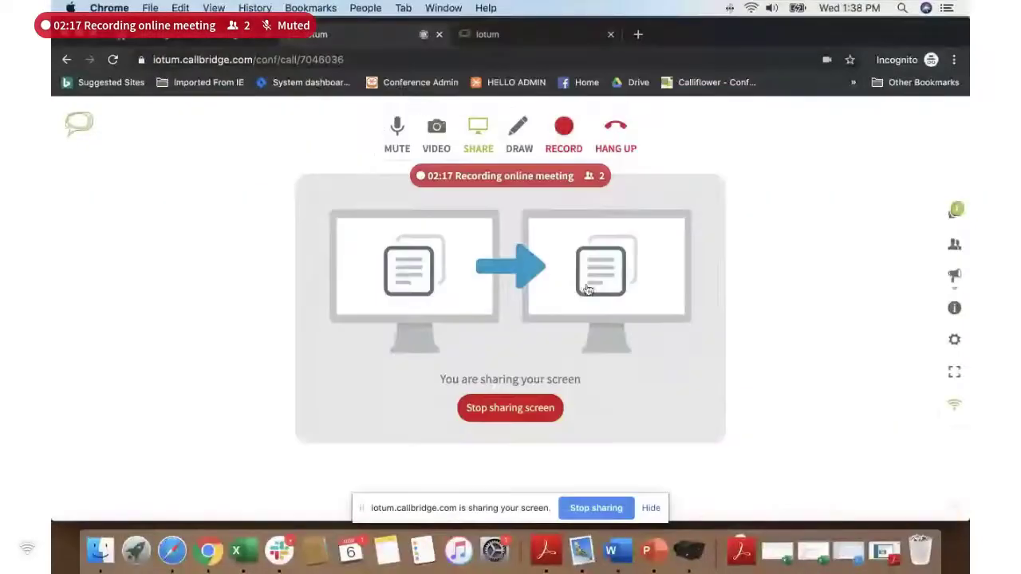
# Switch to the second Iotum tab showing the Start a conference page with dial-in details
pyautogui.hotkey('ctrl', 'Tab')
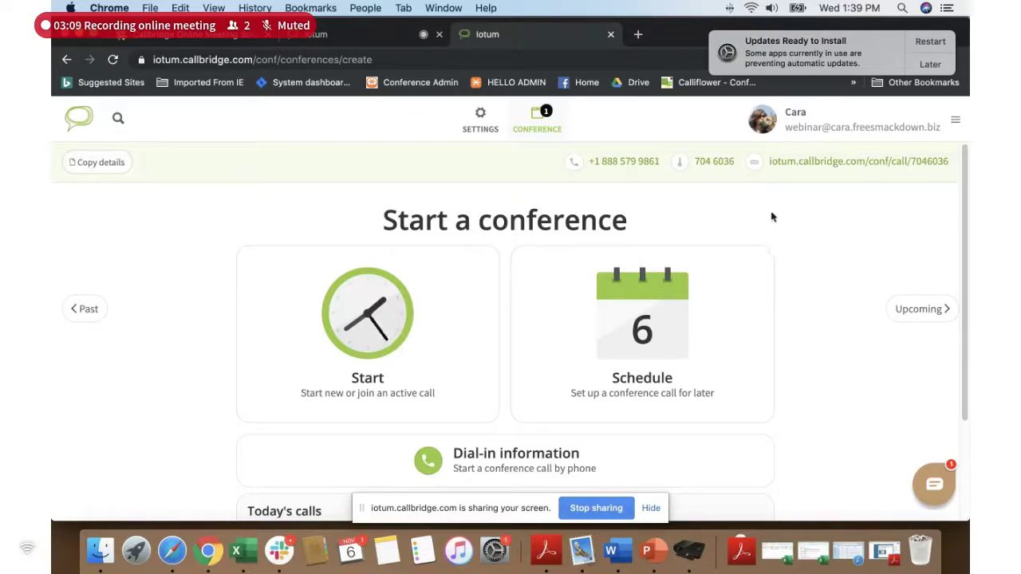
# Browse the Download apps page, postpone the system update with Later, and return to the call tab
pyautogui.click(958, 121)
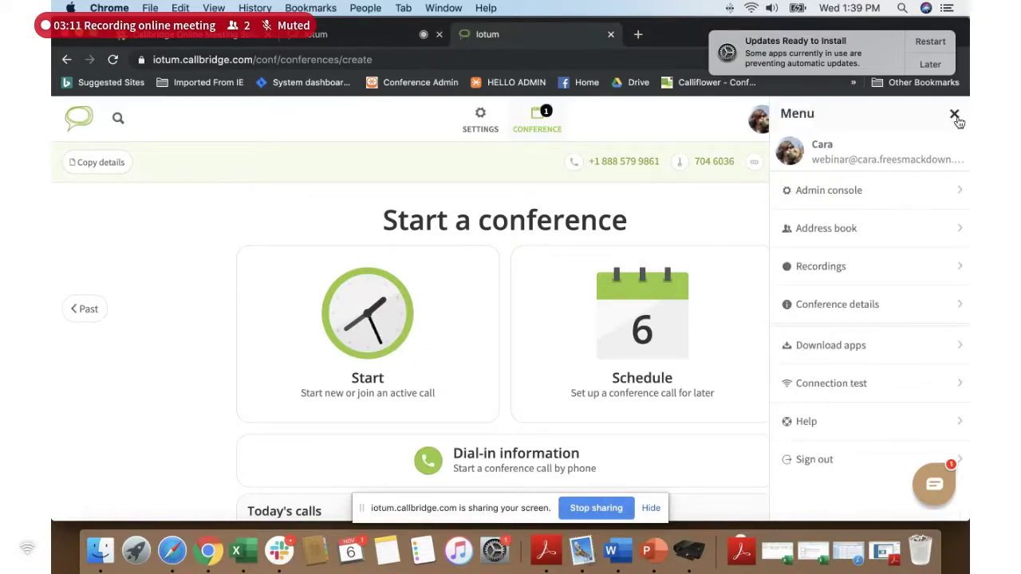
pyautogui.click(880, 354)
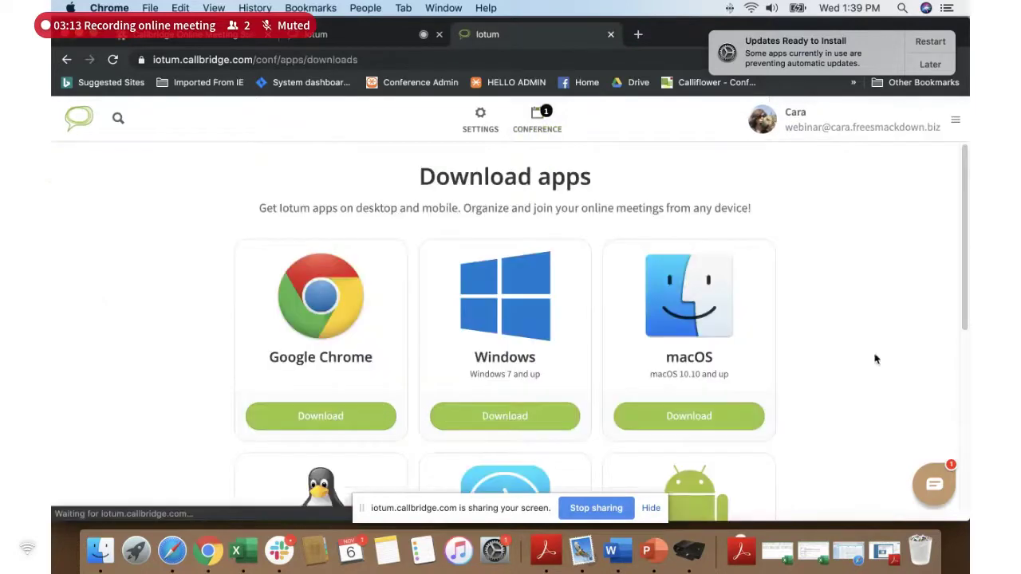
pyautogui.scroll(-3, 740, 404)
pyautogui.scroll(4, 741, 407)
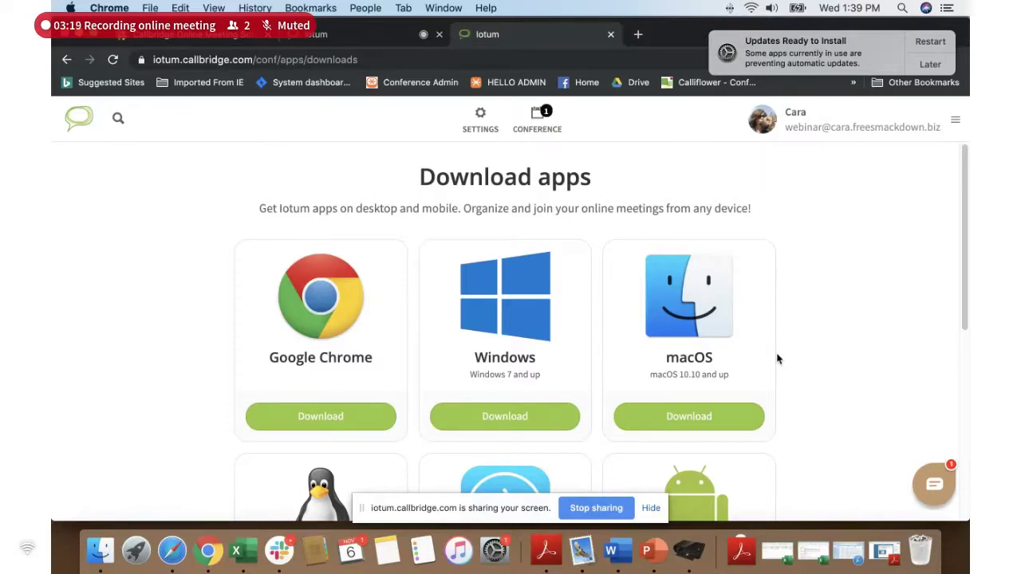
pyautogui.click(930, 65)
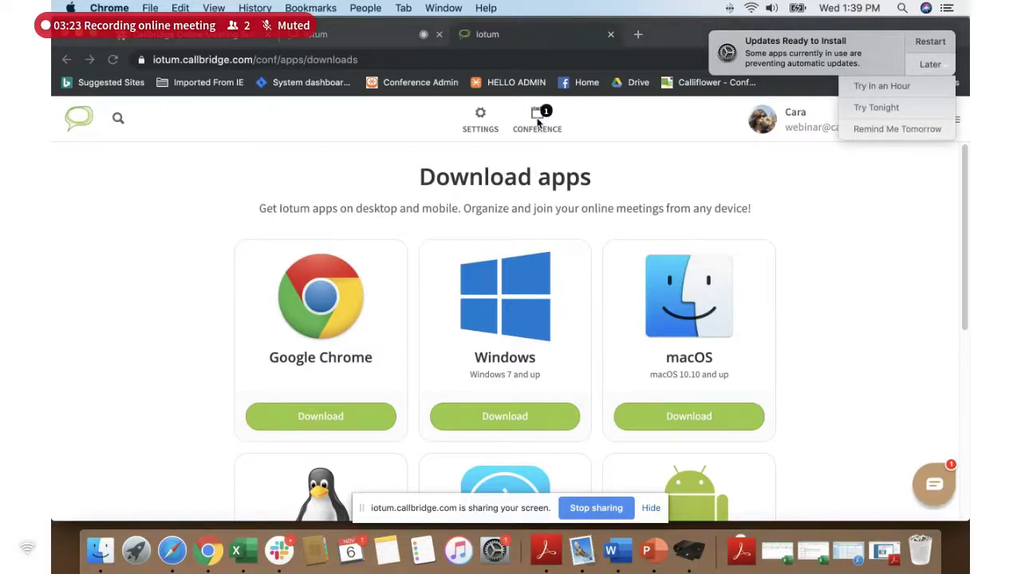
pyautogui.click(357, 40)
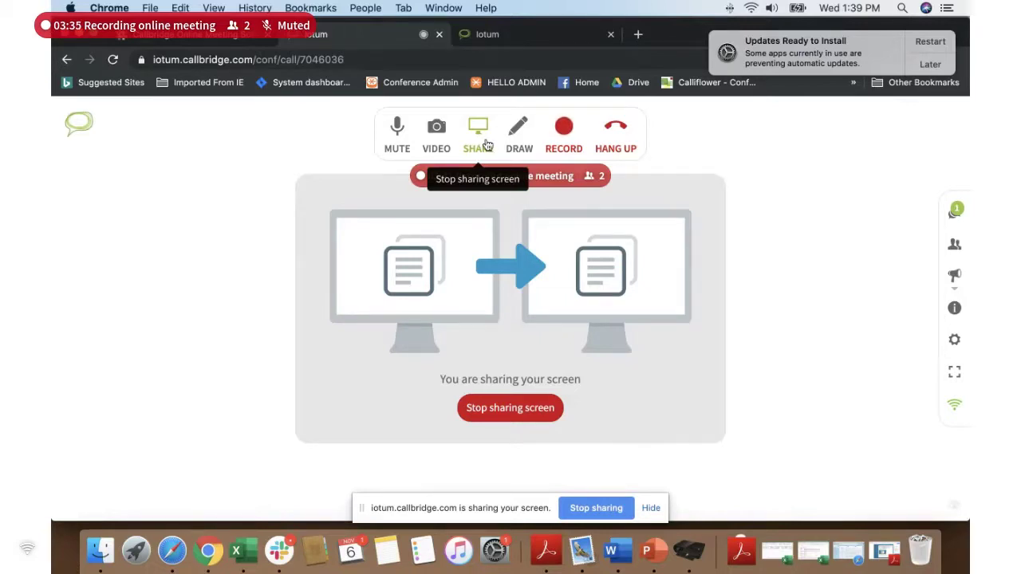
# Bring FC Screen Sharing Slide 1.pdf in Acrobat Reader to the front from the Dock
pyautogui.click(549, 553)
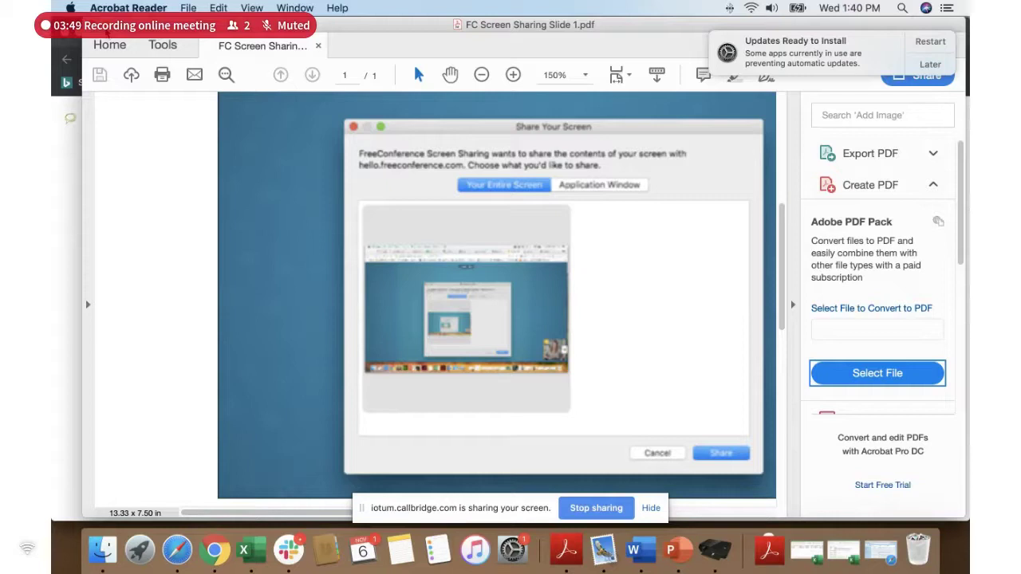
# Minimize the Acrobat Reader slide window so the call page shows again
pyautogui.click(108, 32)
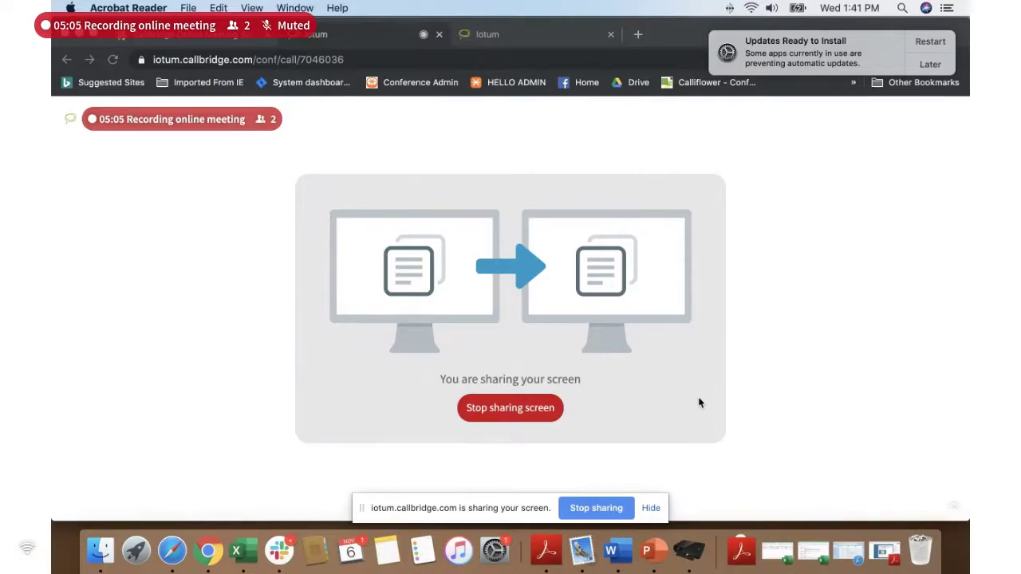
# Hide the screen-sharing bar and pin the other participant's thumbnail to fill the main stage
pyautogui.click(651, 507)
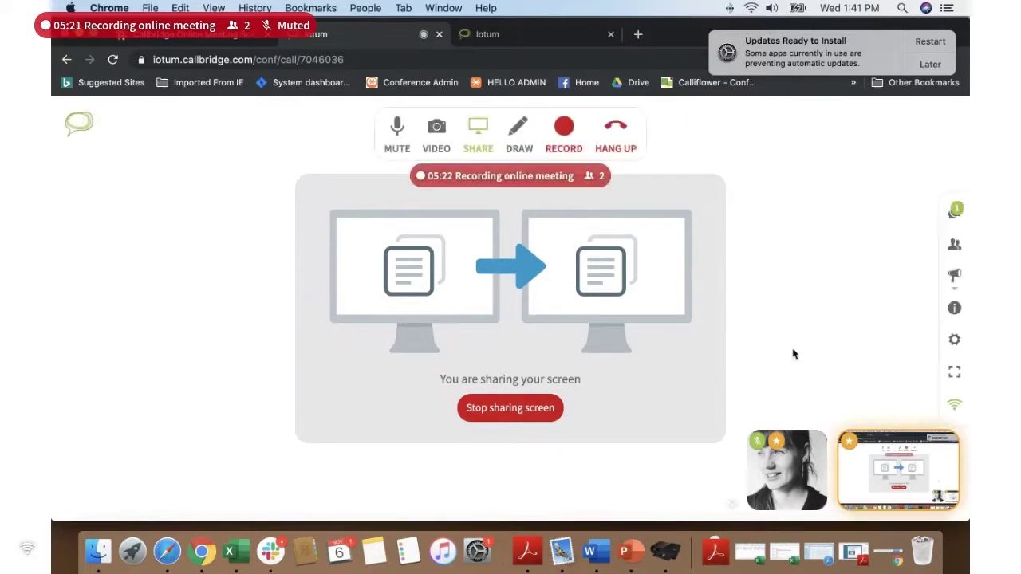
pyautogui.moveTo(762, 506)
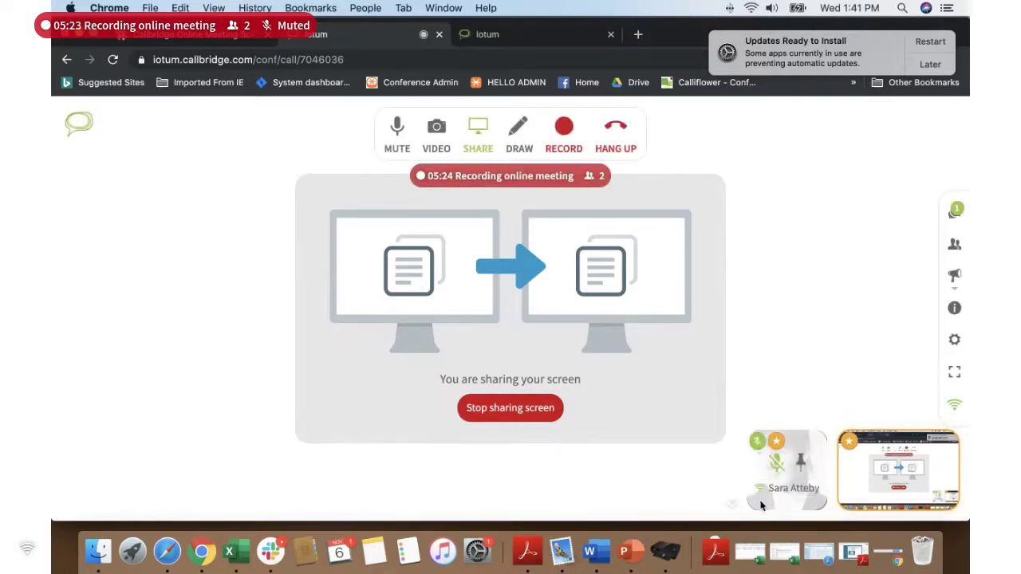
pyautogui.click(801, 467)
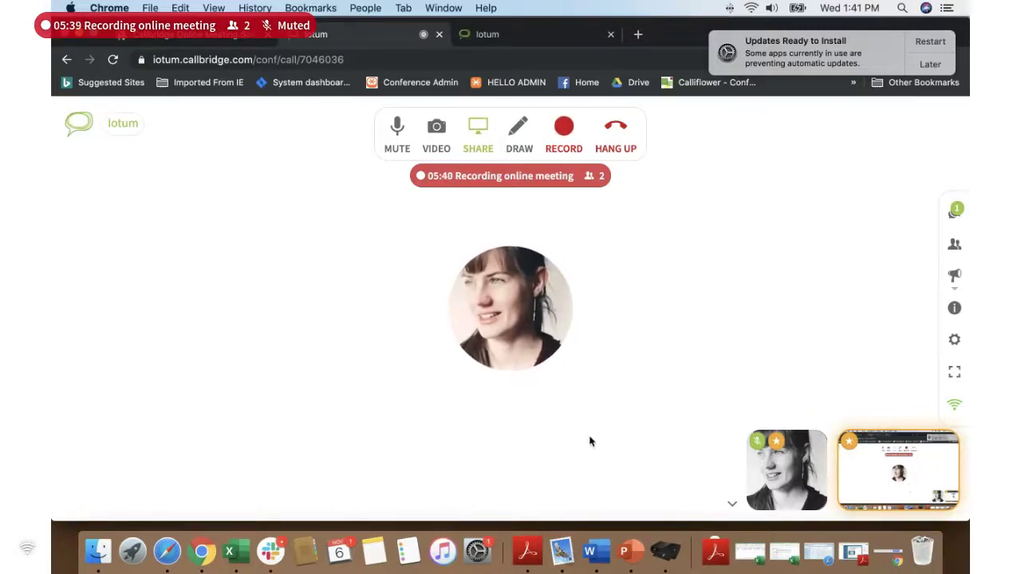
# Unpin the participant's video so the 'You are sharing your screen' notice returns
pyautogui.moveTo(791, 495)
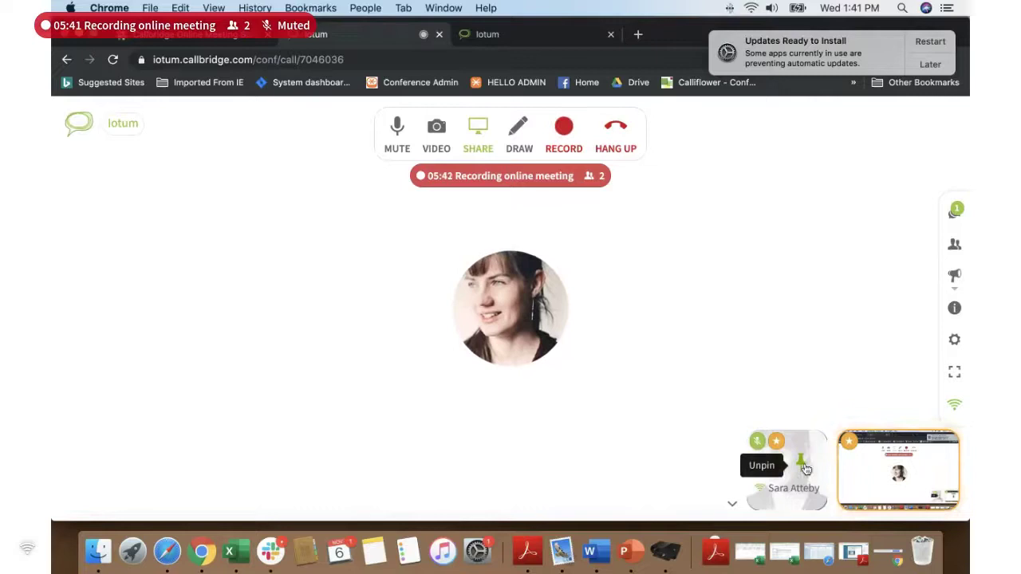
pyautogui.click(801, 465)
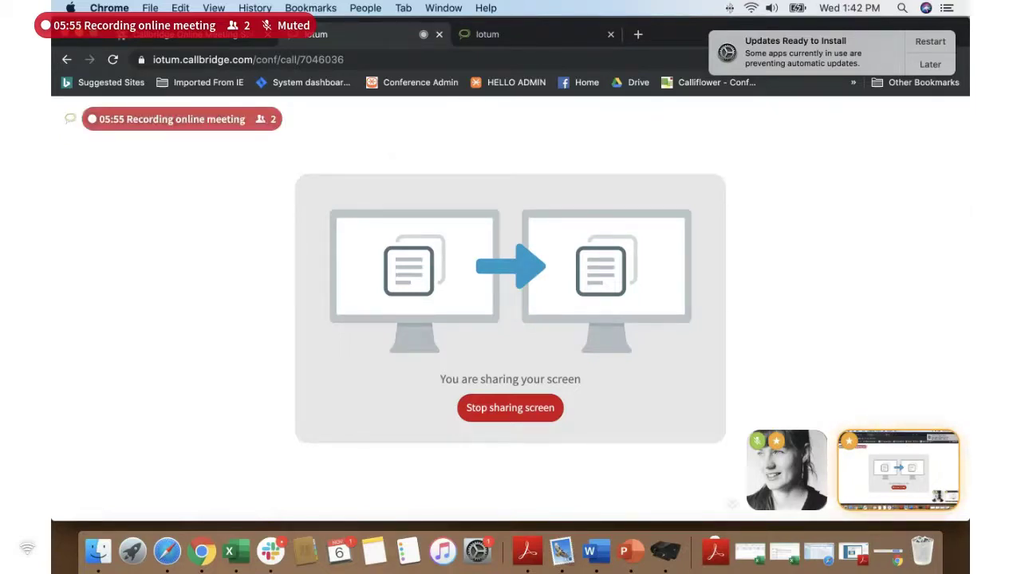
pyautogui.moveTo(782, 256)
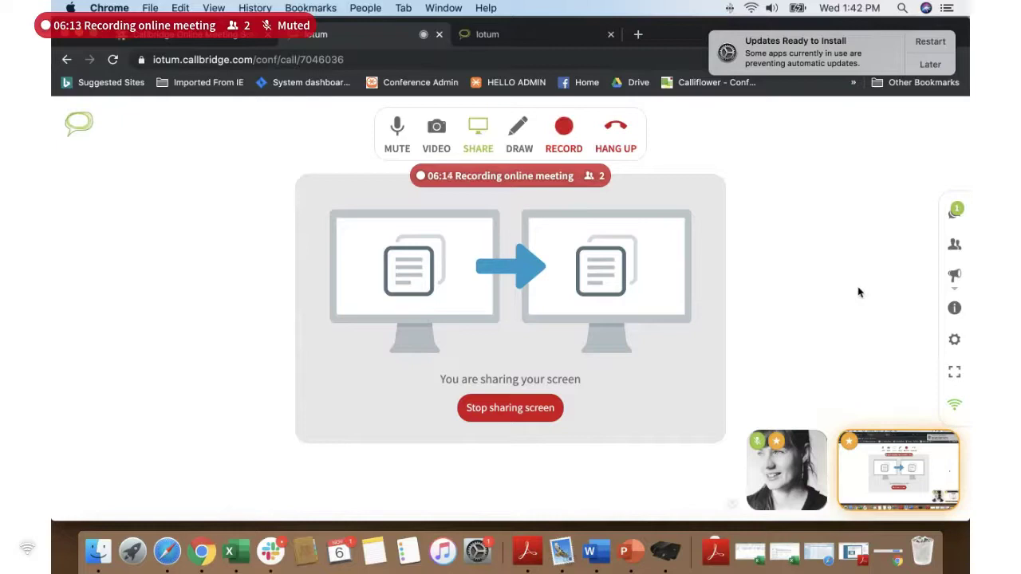
# Mute your microphone, stop screen sharing, and reopen the chat listing the shared webinar.png
pyautogui.click(955, 210)
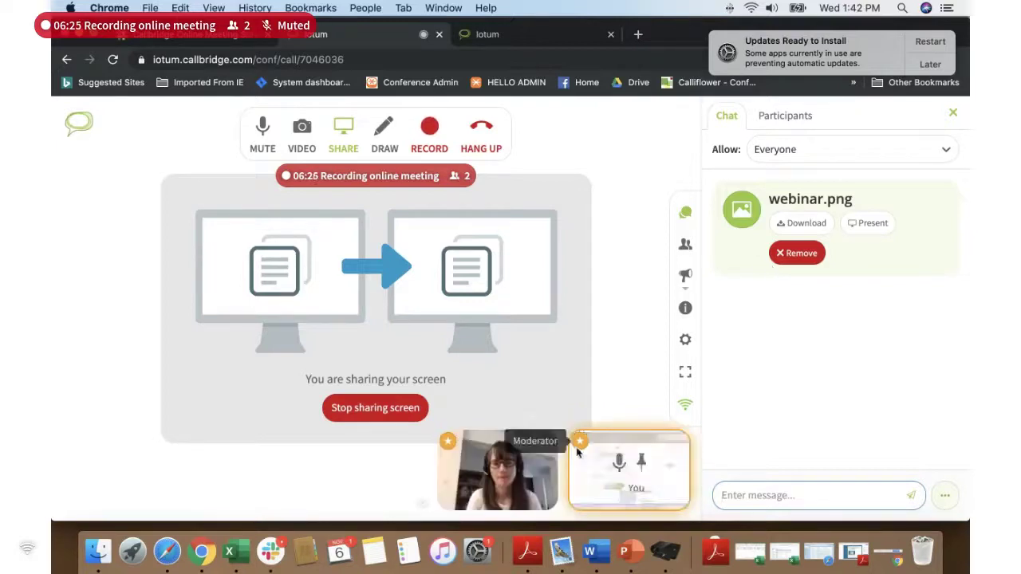
pyautogui.click(264, 130)
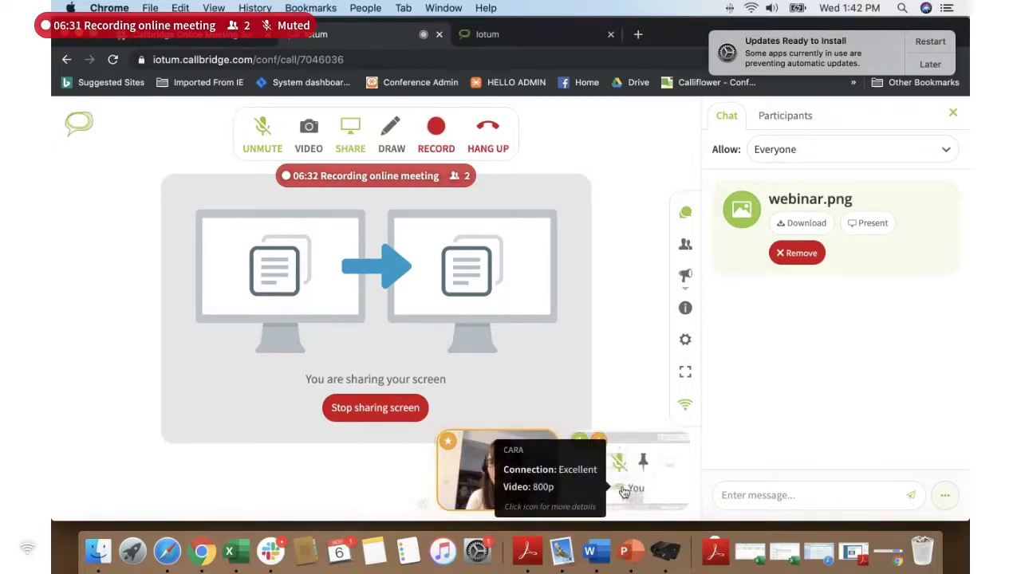
pyautogui.click(350, 130)
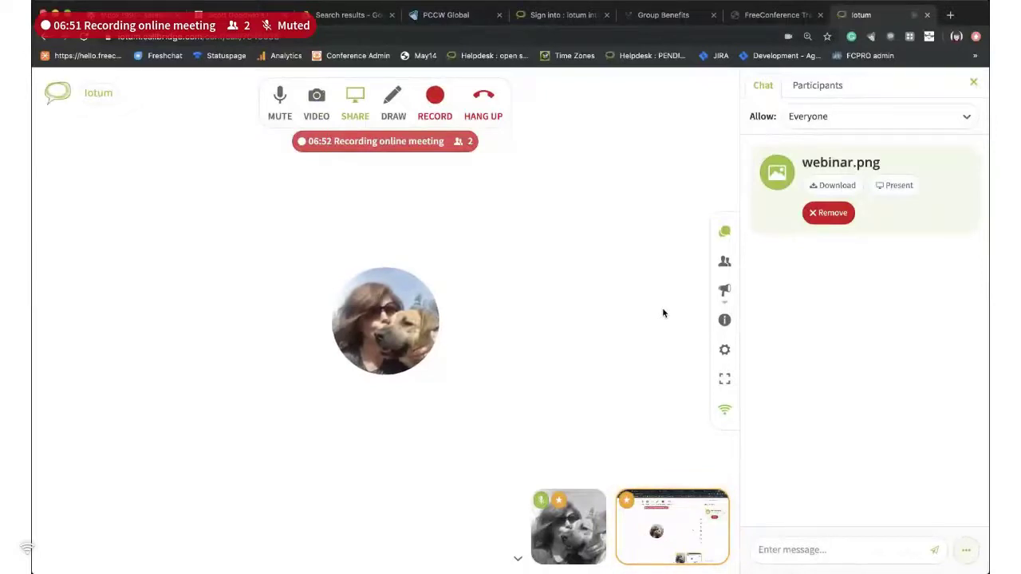
pyautogui.click(725, 233)
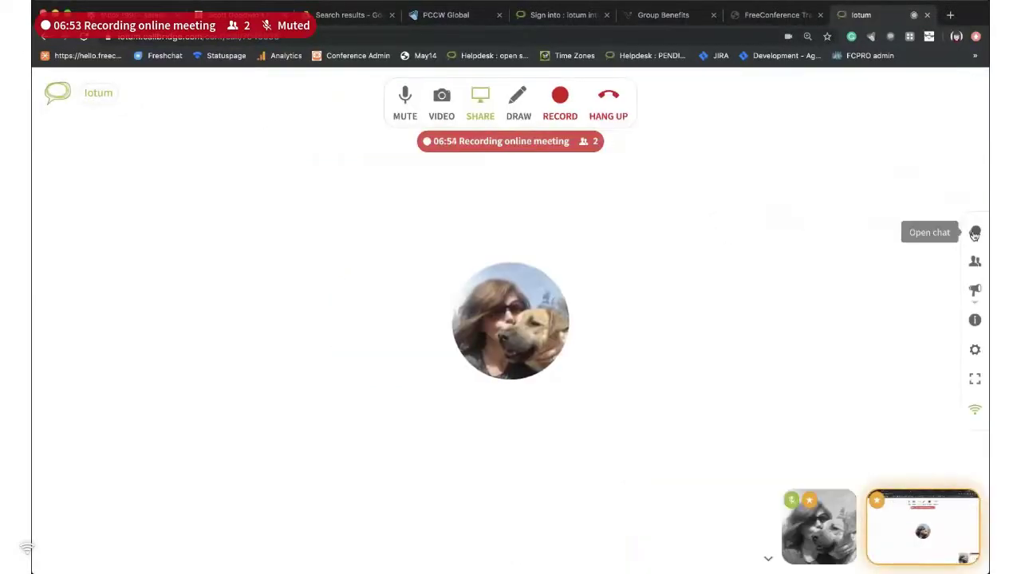
pyautogui.click(974, 232)
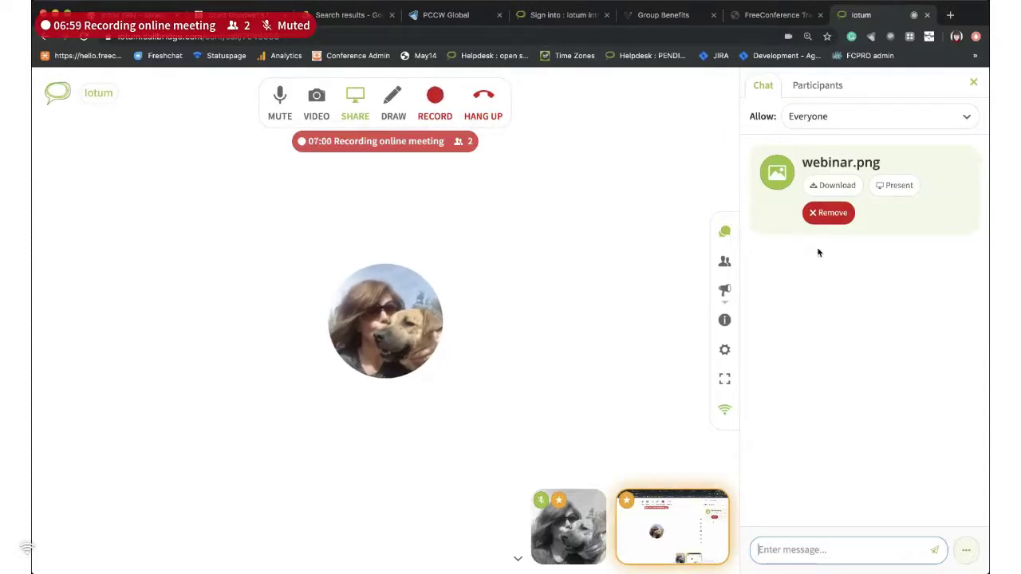
pyautogui.click(891, 186)
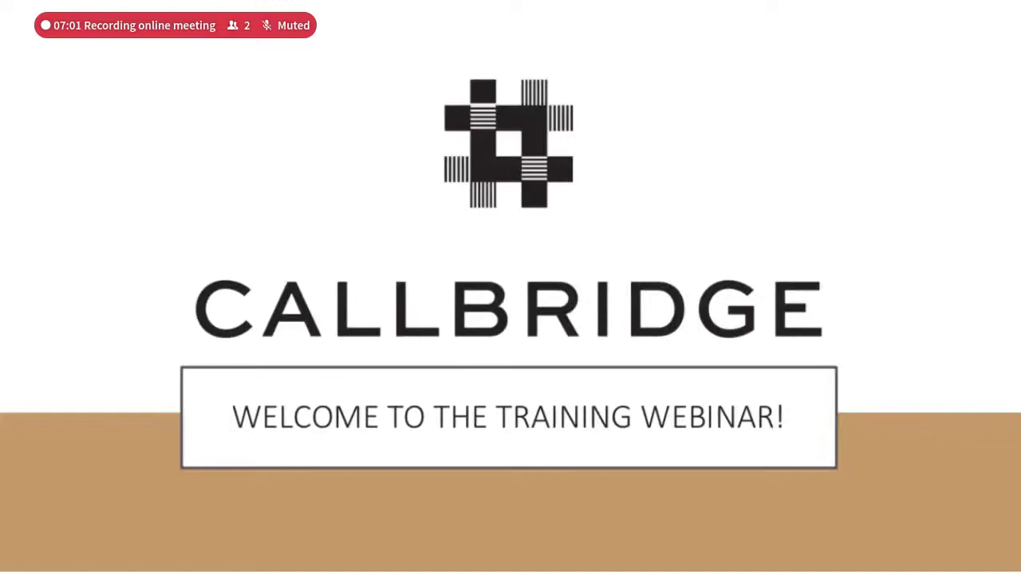
pyautogui.press('Escape')
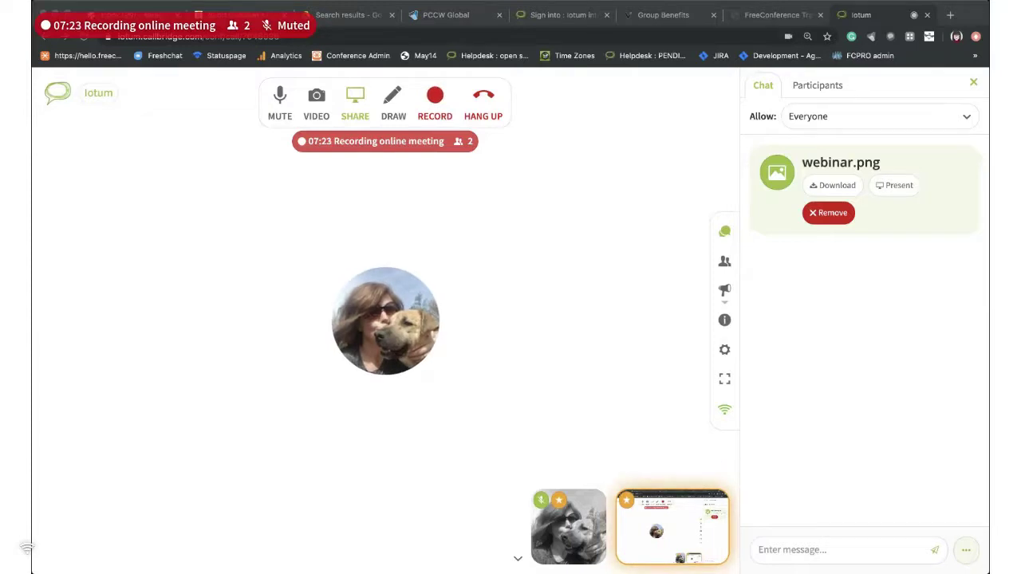
# Drag End-QuickStartGuide-Unbranded-SML-2019JUNE.pptx into the chat, then start uploading the agenda docx via chat options
pyautogui.moveTo(358, 412); pyautogui.dragTo(410, 422)
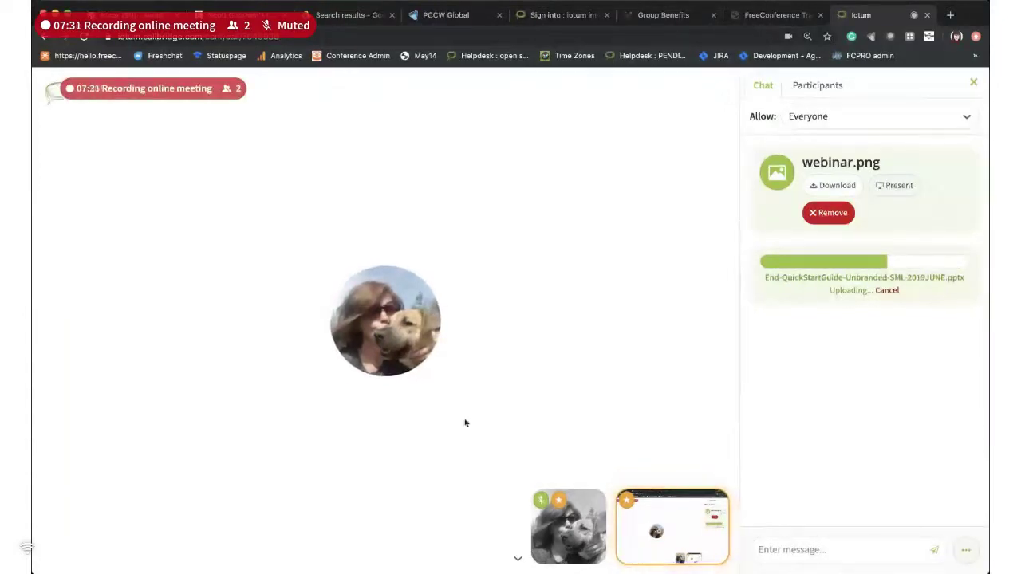
pyautogui.moveTo(631, 416)
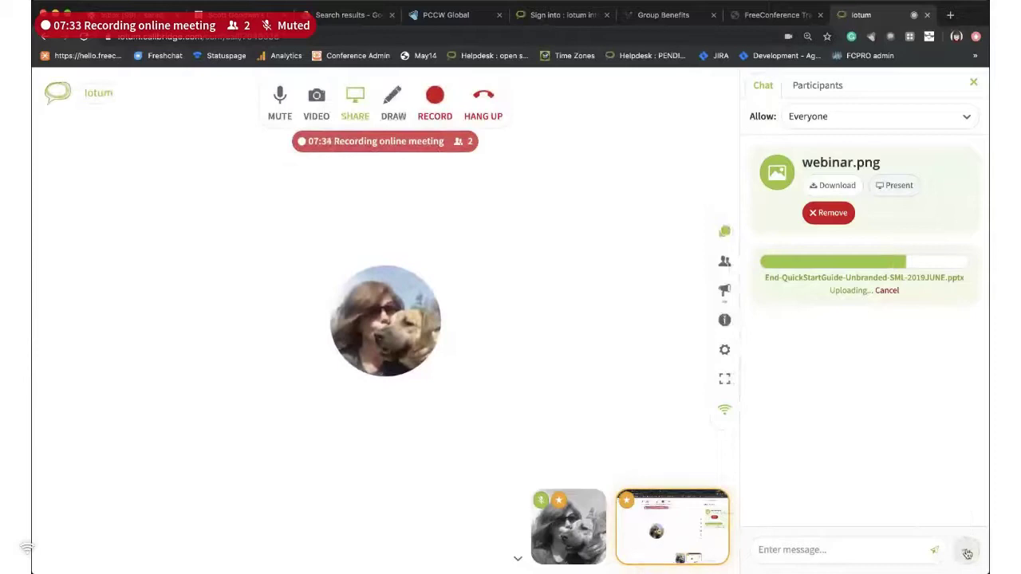
pyautogui.click(967, 555)
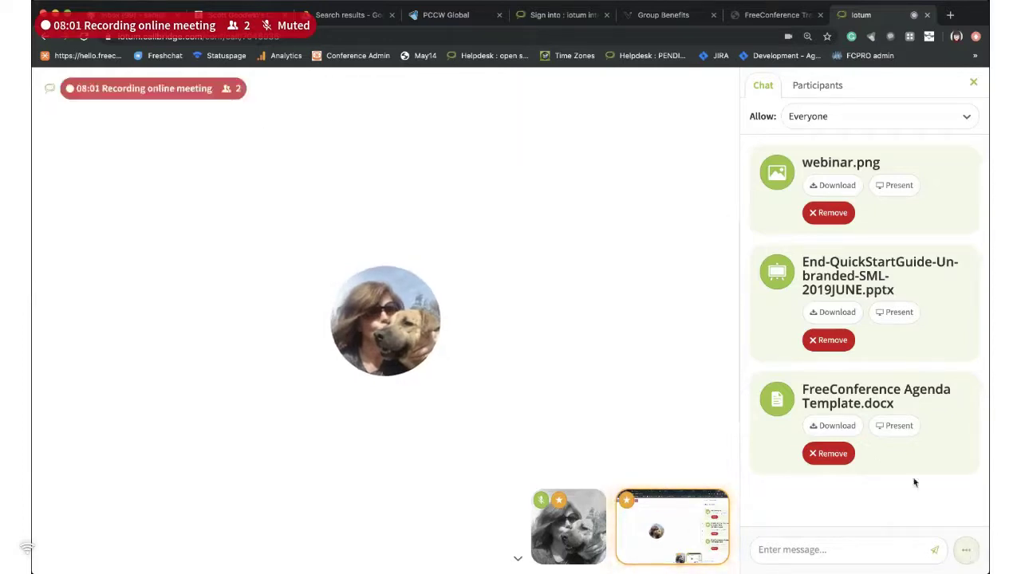
# Present the Quick Start Guide deck and advance to slide 3, How to Schedule and Join
pyautogui.click(896, 313)
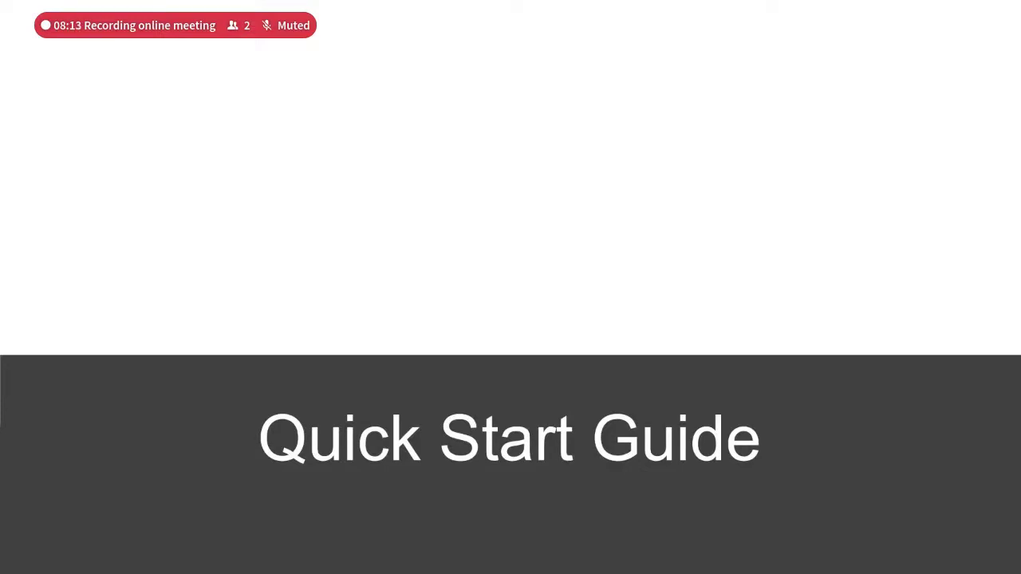
pyautogui.press('Right')
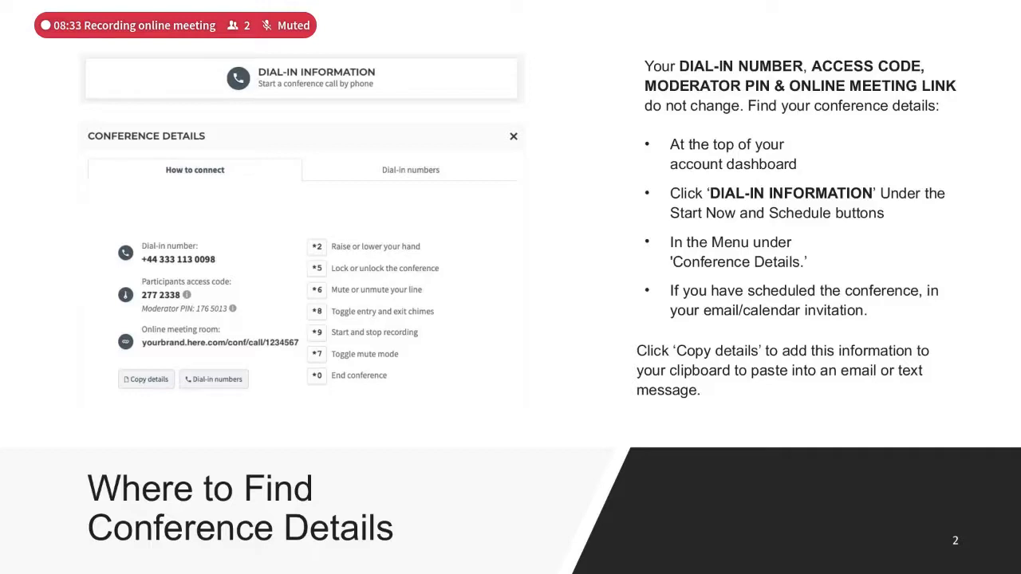
pyautogui.press('Right')
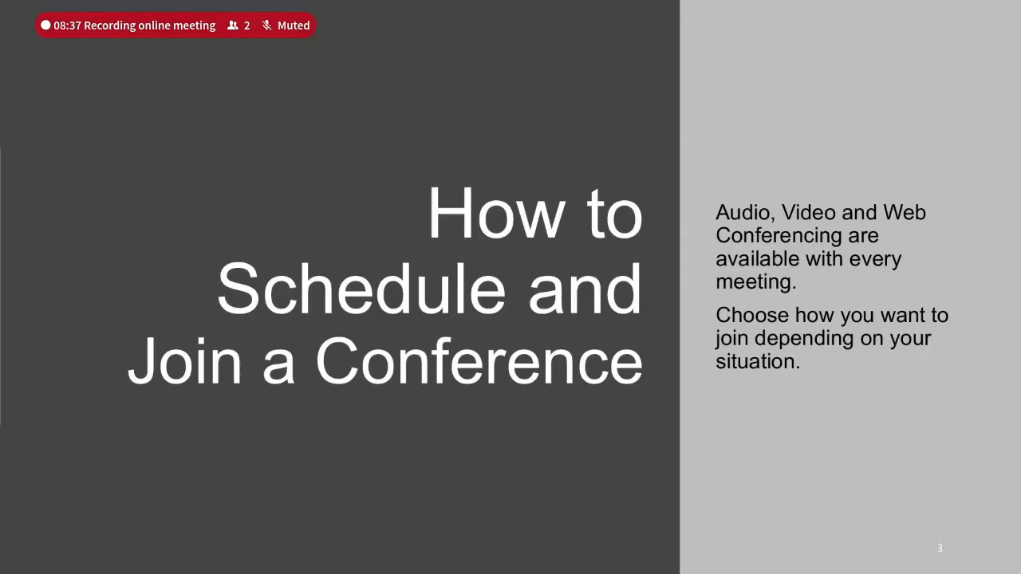
# Advance through Schedule, Join with Audio Only and Audio & Visuals to slide 7, Mobile Apps
pyautogui.press('Right')
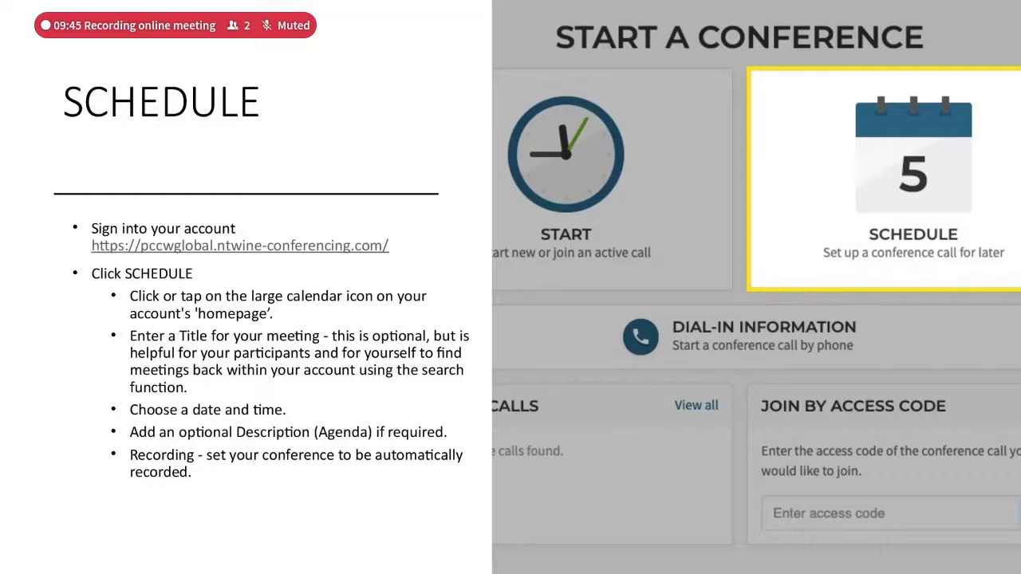
pyautogui.press('Right')
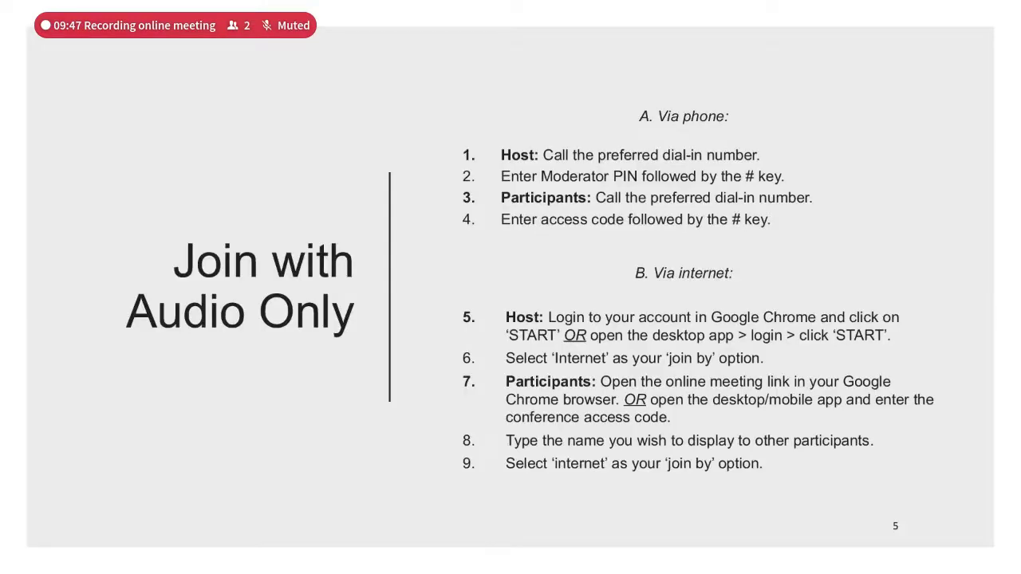
pyautogui.press('Right')
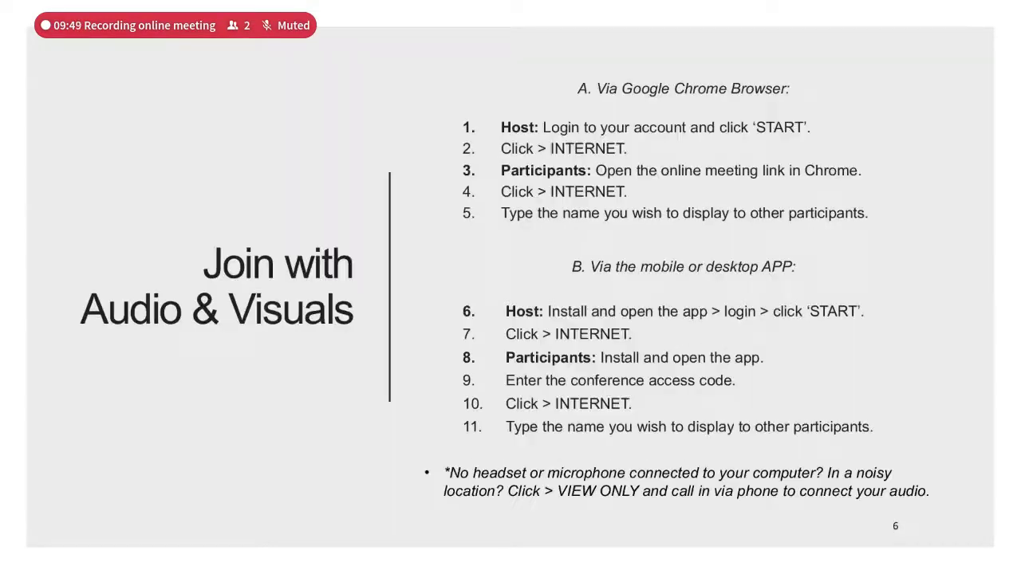
pyautogui.press('Right')
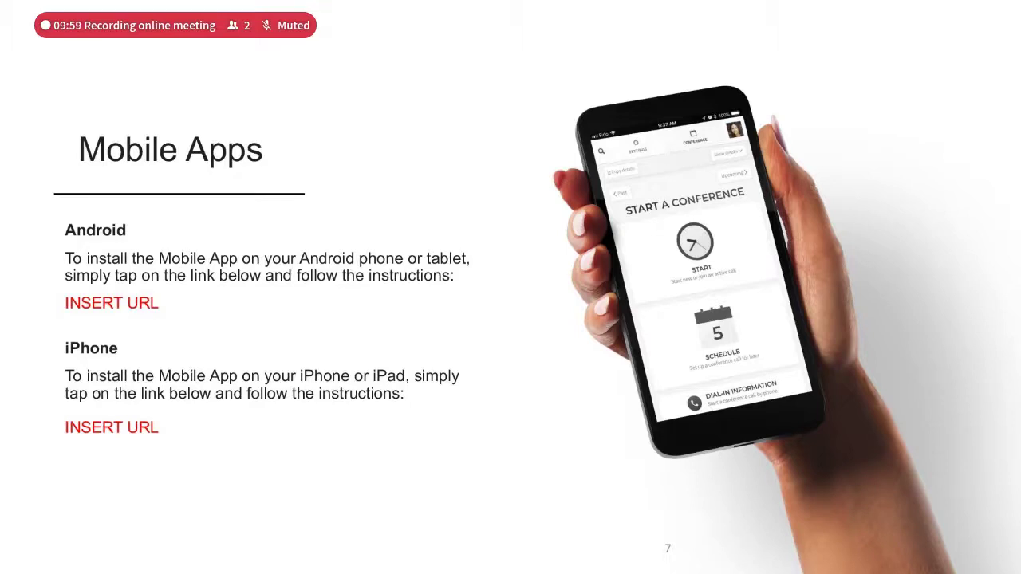
# In blue, circle Android's INSERT URL, mark beside the Mobile Apps title, and cross out the phone
pyautogui.moveTo(163, 276); pyautogui.dragTo(185, 281)
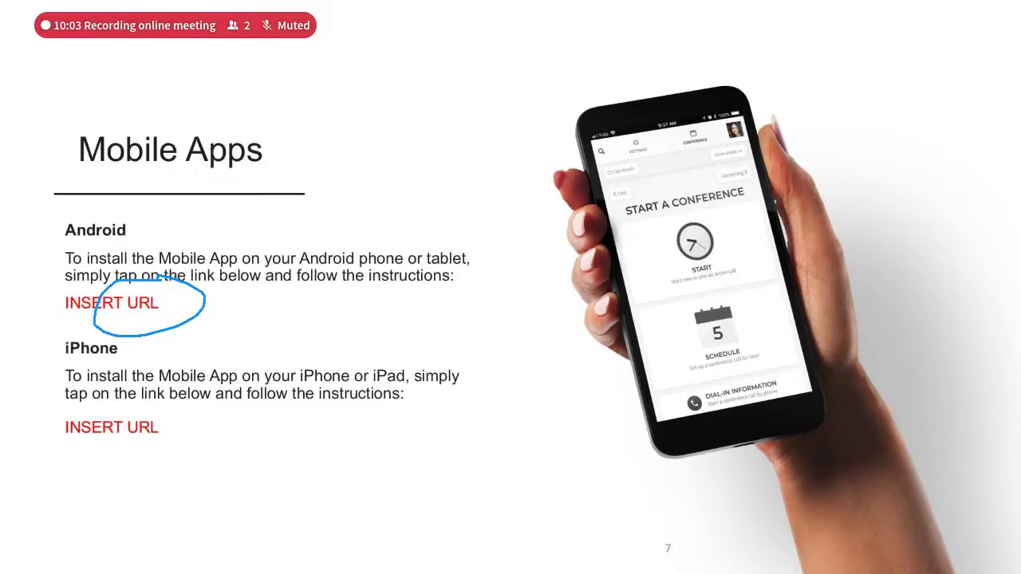
pyautogui.moveTo(279, 168); pyautogui.dragTo(431, 168)
pyautogui.moveTo(293, 152); pyautogui.dragTo(389, 151)
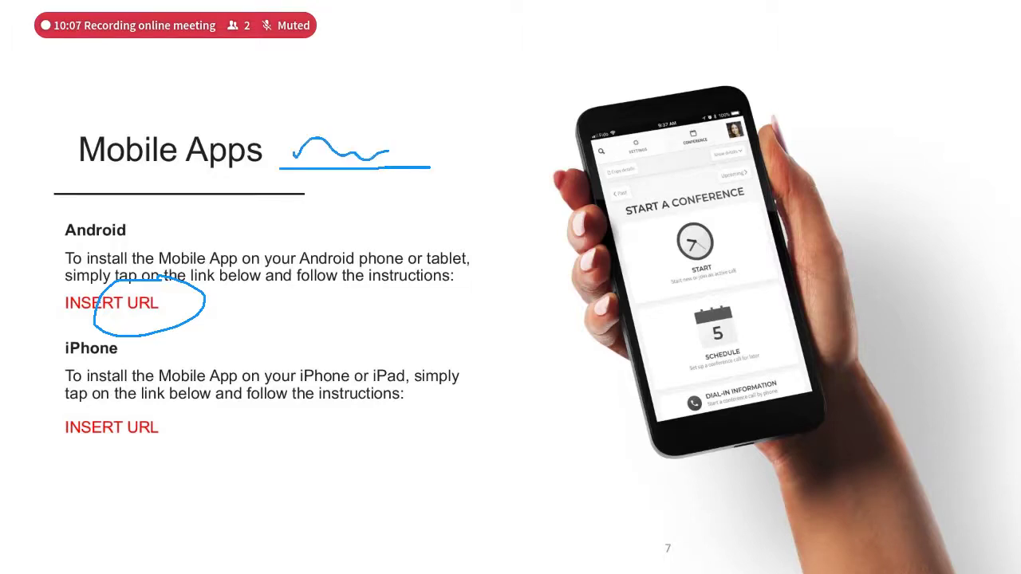
pyautogui.moveTo(668, 344); pyautogui.dragTo(844, 88)
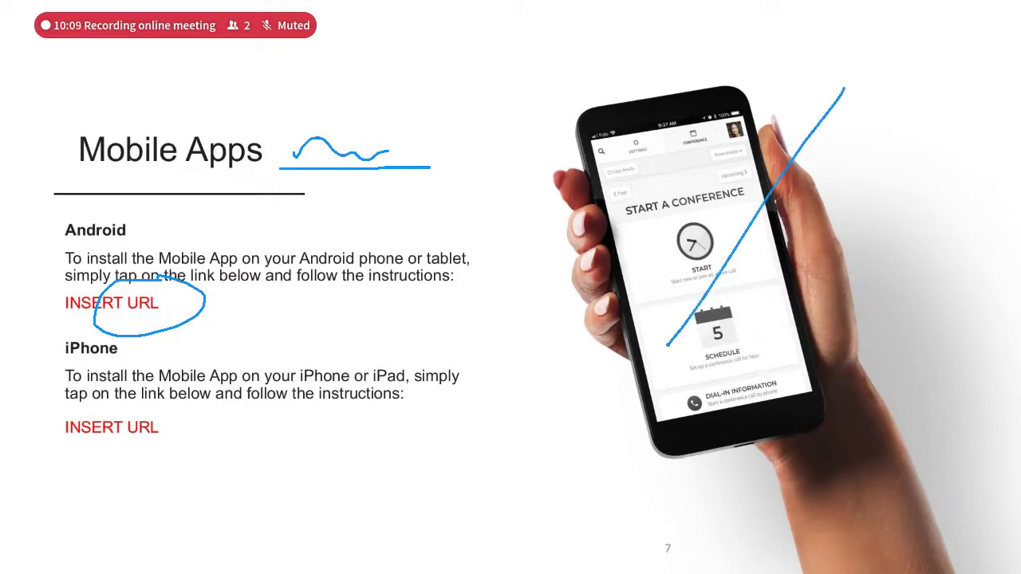
pyautogui.moveTo(539, 212); pyautogui.dragTo(918, 313)
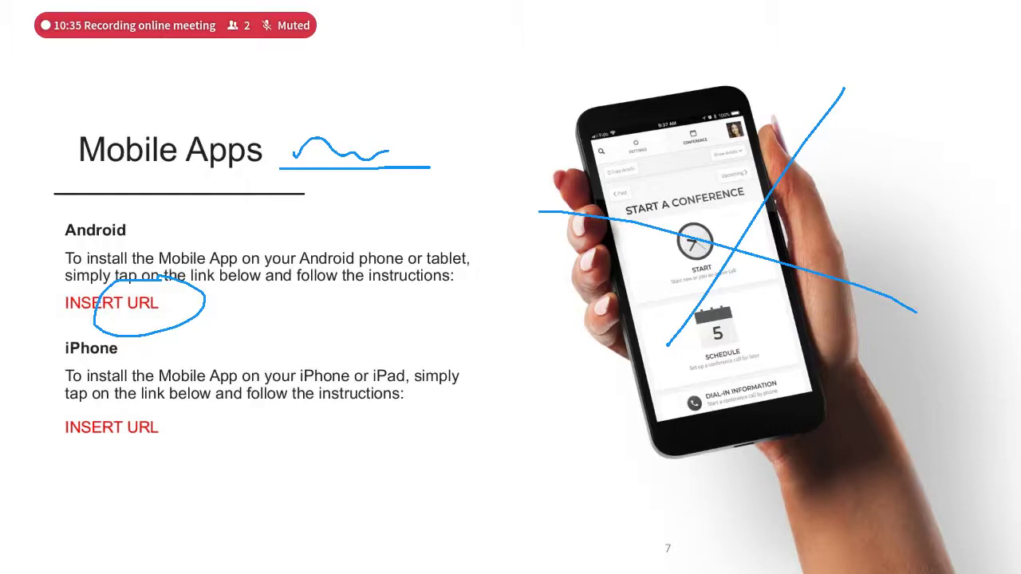
# Underline 'follow the instructions' in yellow and draw an upward arrow pointing at it
pyautogui.moveTo(297, 293); pyautogui.dragTo(420, 295)
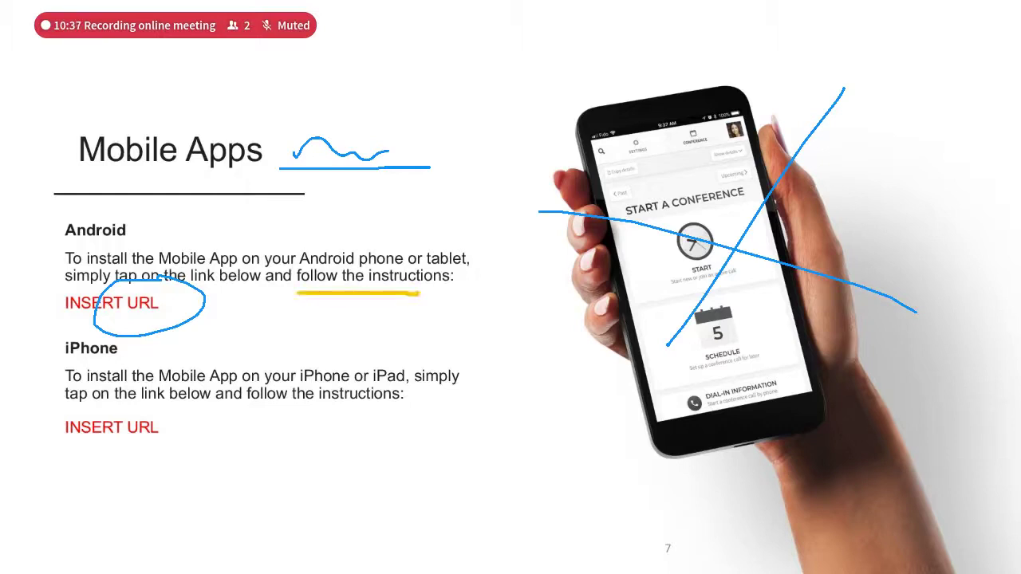
pyautogui.moveTo(482, 267); pyautogui.dragTo(446, 344)
pyautogui.moveTo(453, 288); pyautogui.dragTo(491, 321)
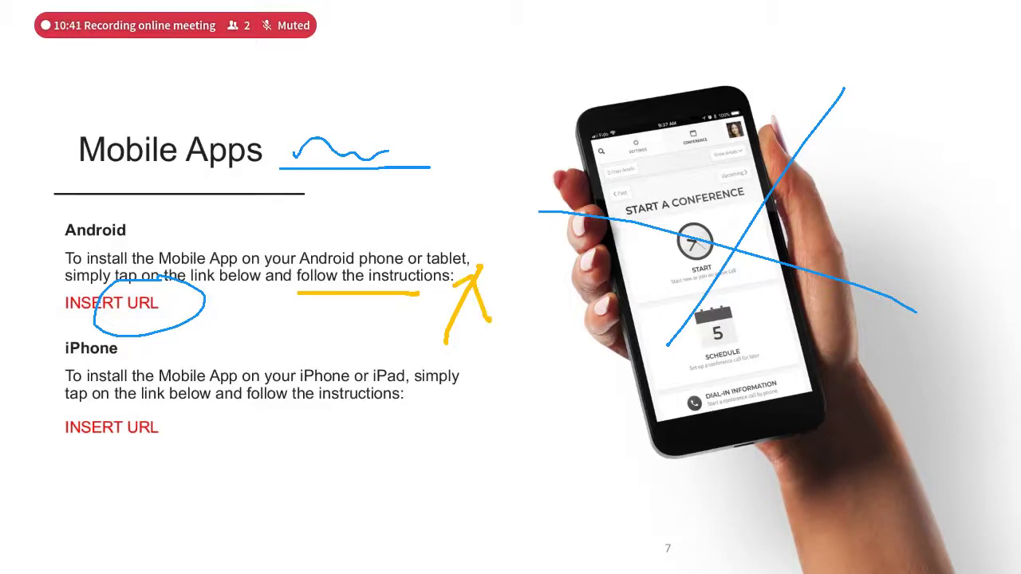